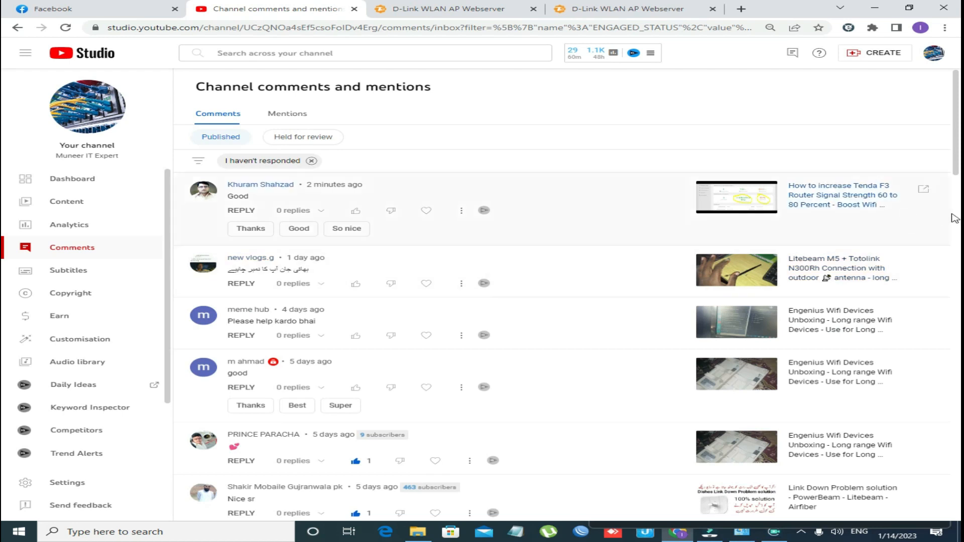
# - Scroll through the channel comments asking about router passwords, then return to the D-Link admin tab
pyautogui.scroll(-2, 957, 216)
pyautogui.scroll(-5, 4, 160)
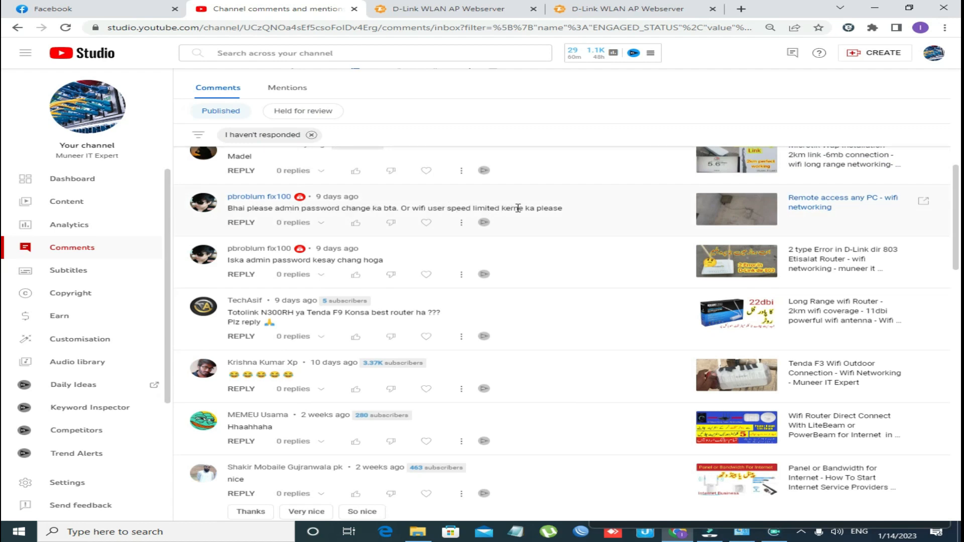
pyautogui.click(422, 7)
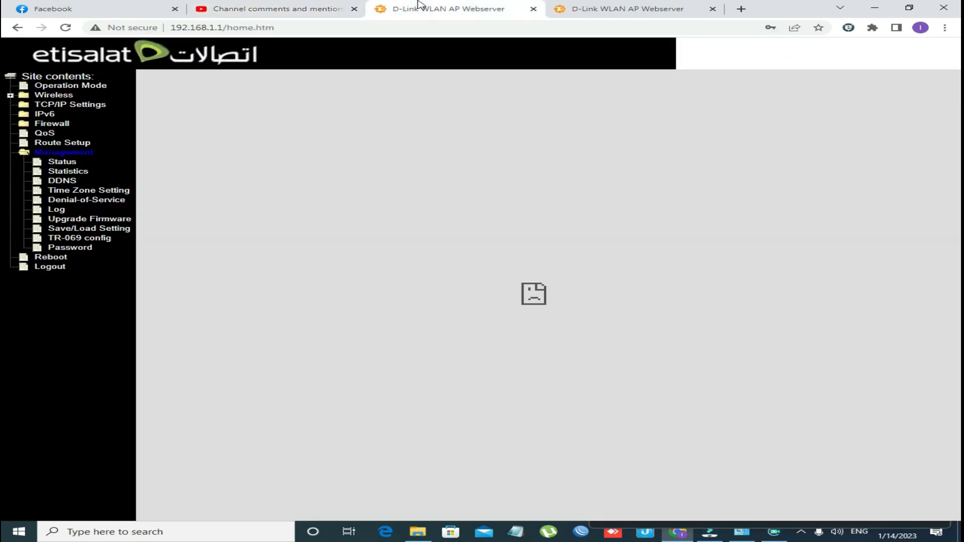
# - Go to the router status page and open Management > Password Setup
pyautogui.click(593, 7)
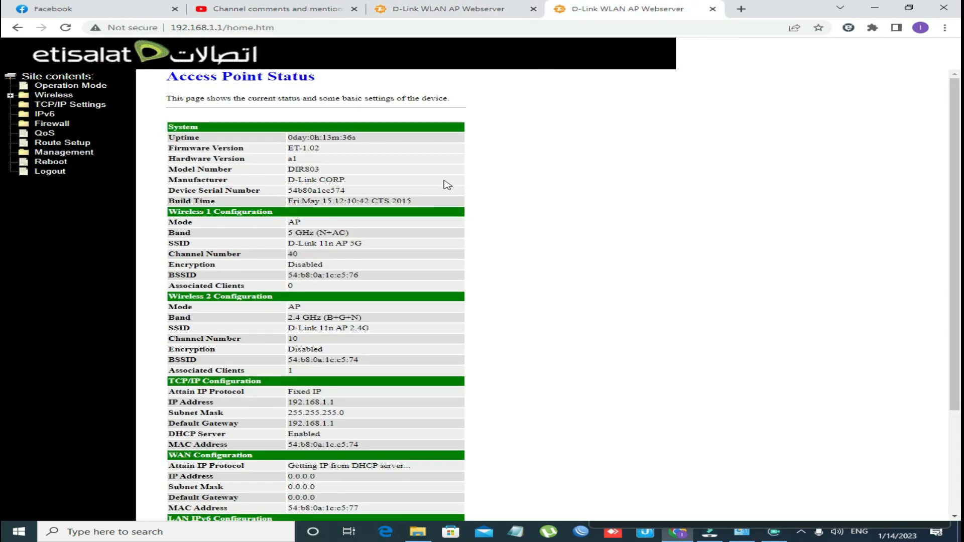
pyautogui.scroll(-3, 451, 184)
pyautogui.scroll(3, 452, 181)
pyautogui.scroll(-1, 383, 177)
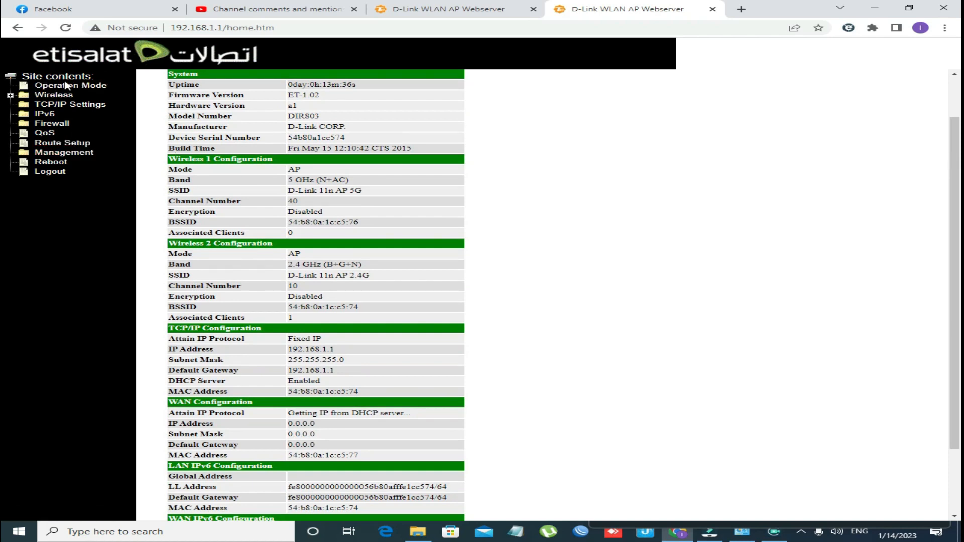
pyautogui.click(76, 156)
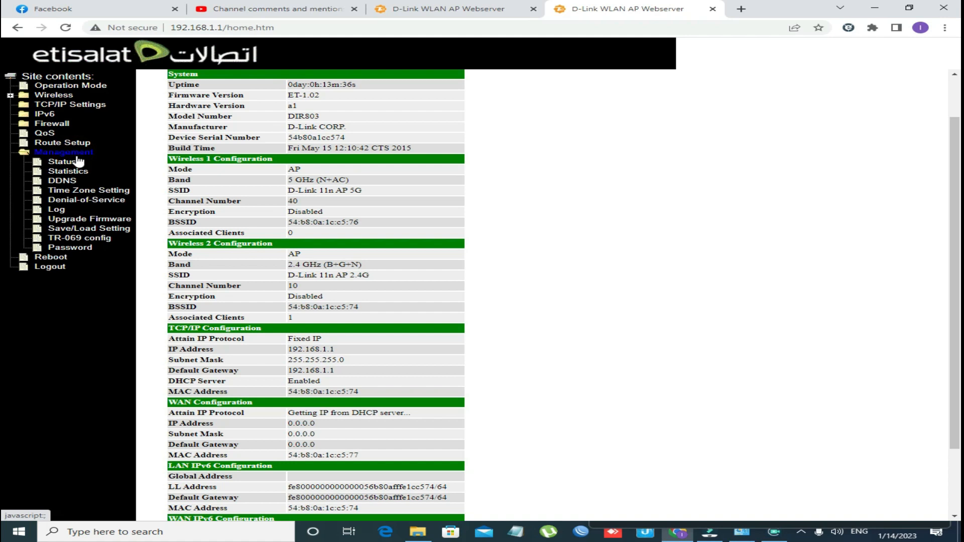
pyautogui.click(93, 249)
# - Replace the admin user name, enter and confirm a new password, and apply the changes
pyautogui.click(319, 124)
pyautogui.click(350, 166)
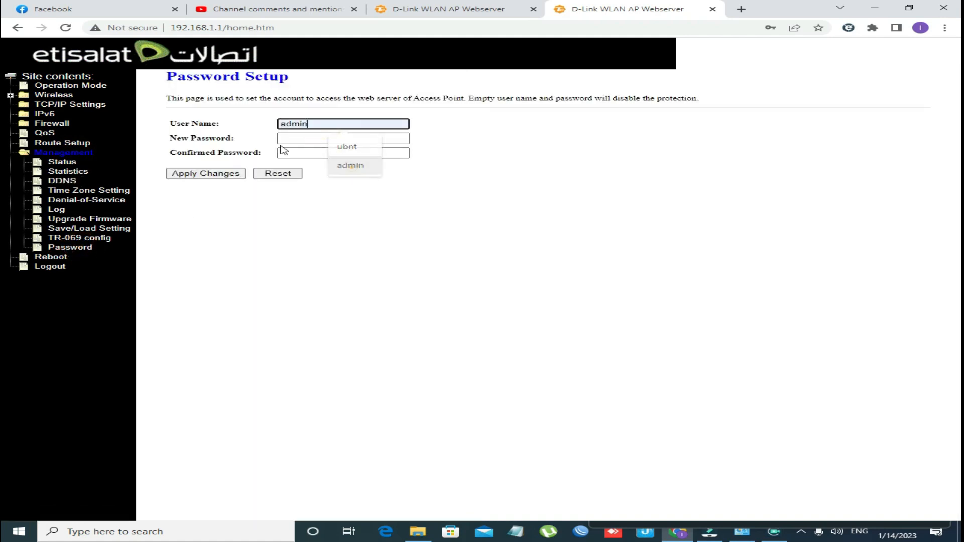
pyautogui.click(295, 139)
pyautogui.doubleClick(314, 123)
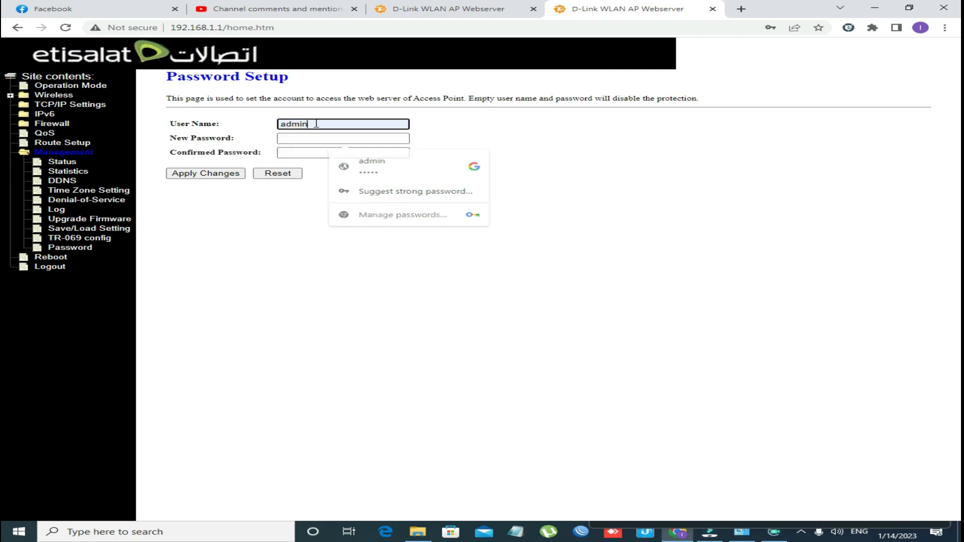
pyautogui.write('ubnt')
pyautogui.click(299, 139)
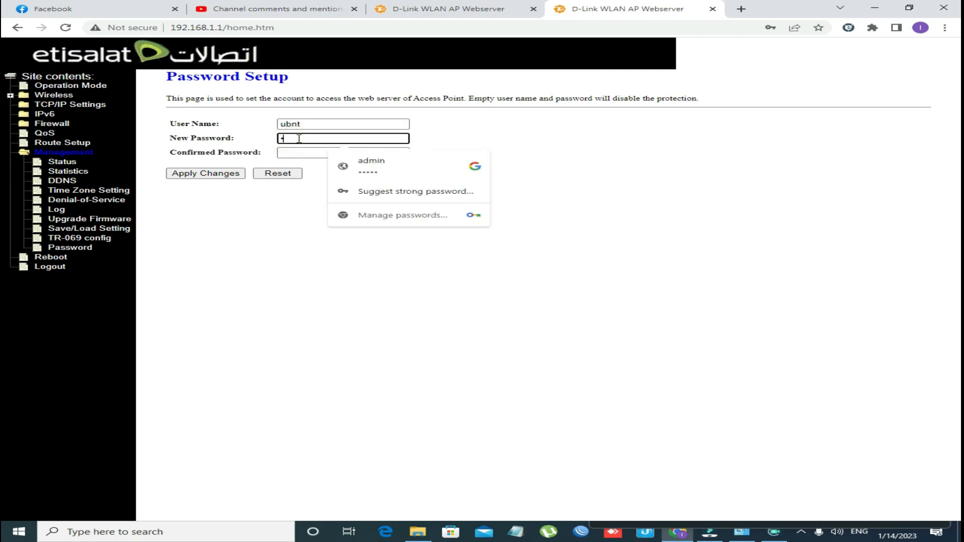
pyautogui.click(301, 152)
pyautogui.write('ubnt')
pyautogui.click(214, 174)
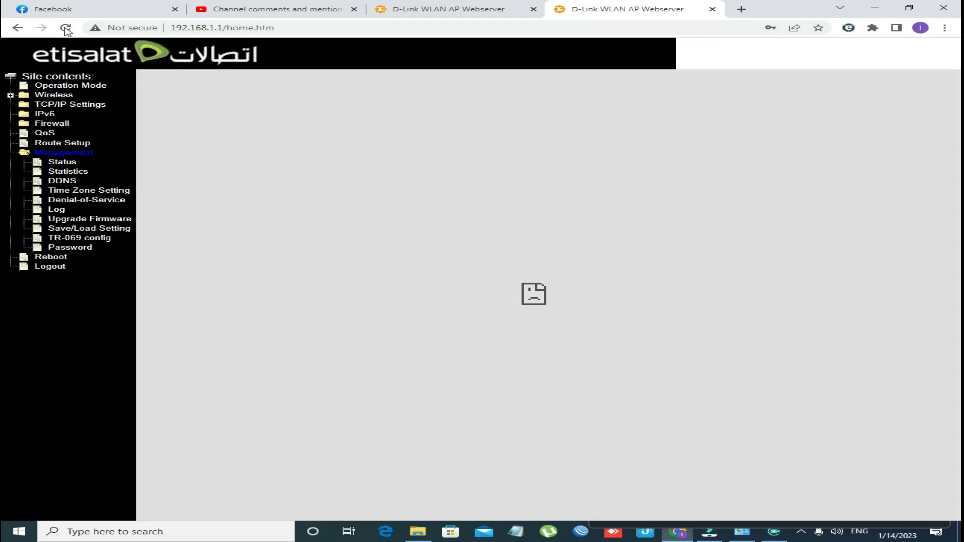
# - Reload the router page repeatedly after the invalid-response error
pyautogui.click(63, 27)
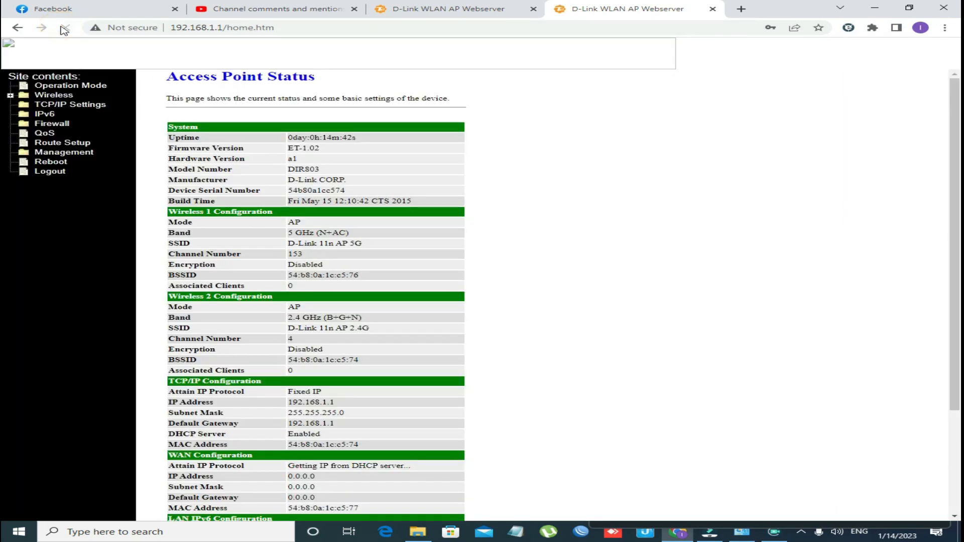
pyautogui.click(65, 29)
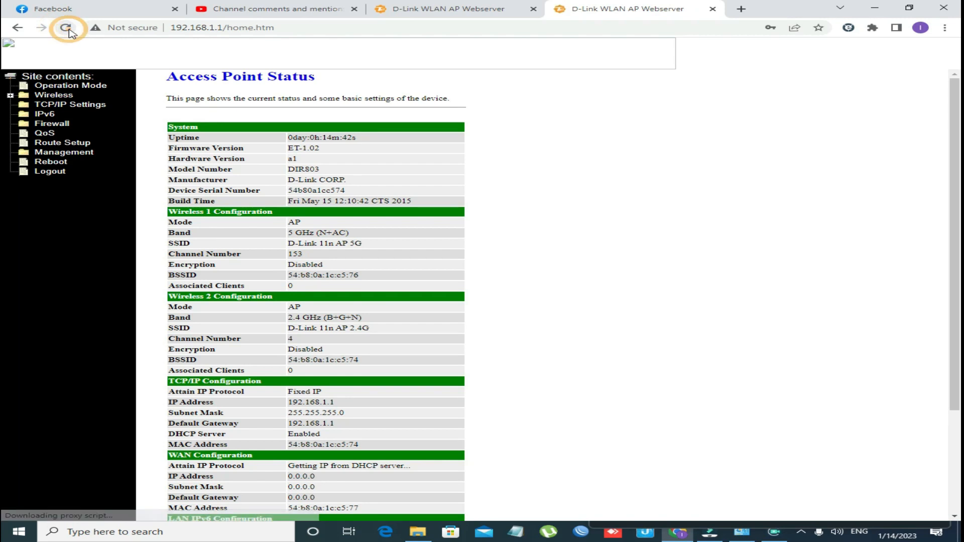
pyautogui.click(65, 28)
pyautogui.click(66, 28)
# - Open 192.168.1.1 in a new tab and submit the login with the saved admin credentials
pyautogui.click(741, 9)
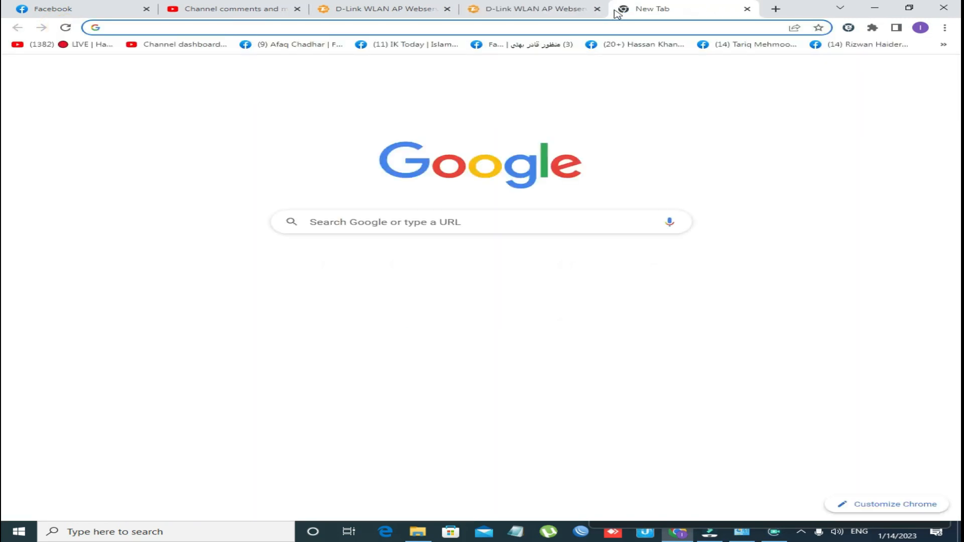
pyautogui.write('19')
pyautogui.press('Return')
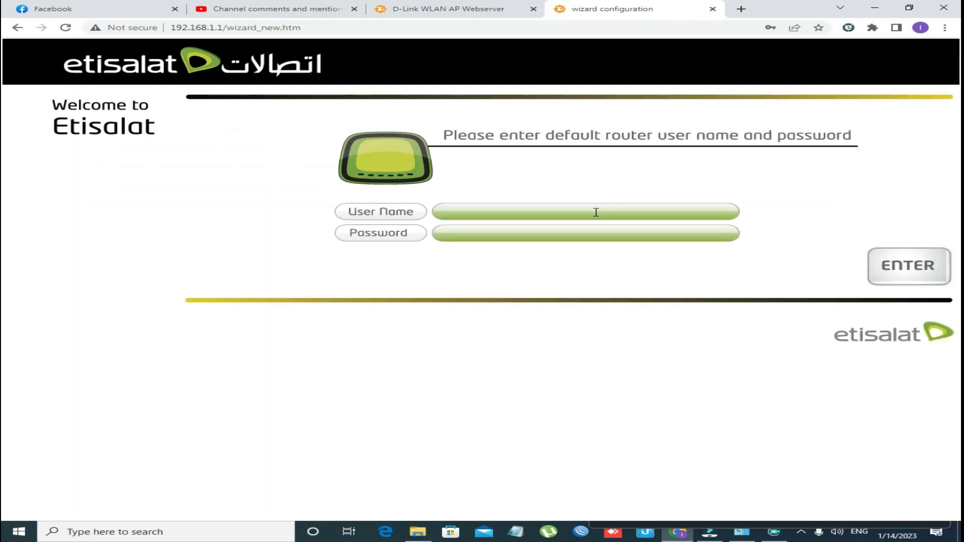
pyautogui.click(594, 212)
pyautogui.click(603, 241)
pyautogui.click(893, 263)
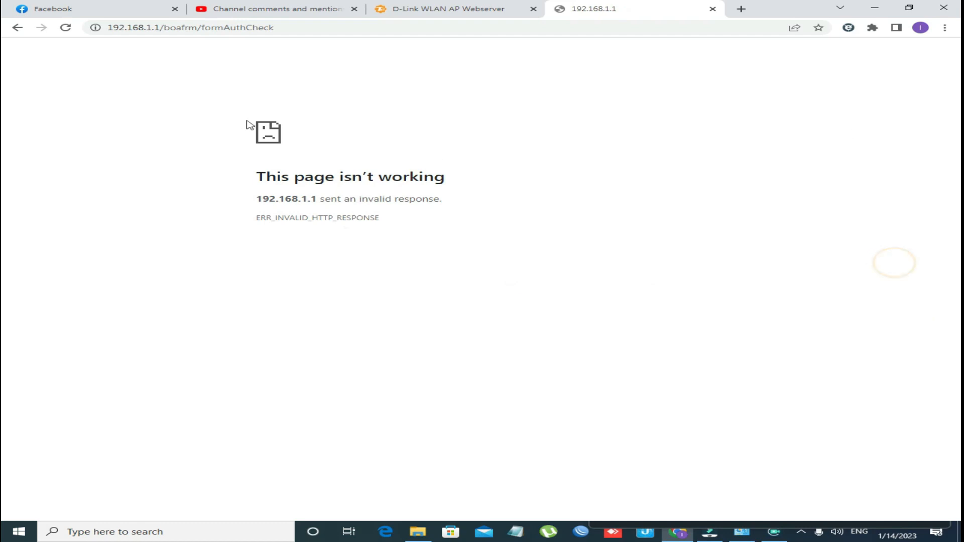
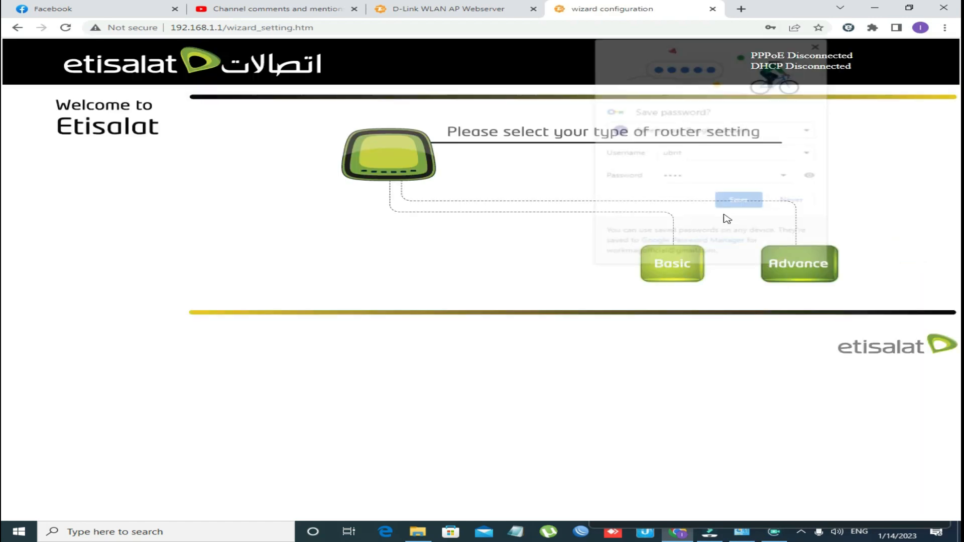
# - Dismiss the browser's password prompts, enter the advanced router setup, and go to the QoS settings
pyautogui.click(799, 202)
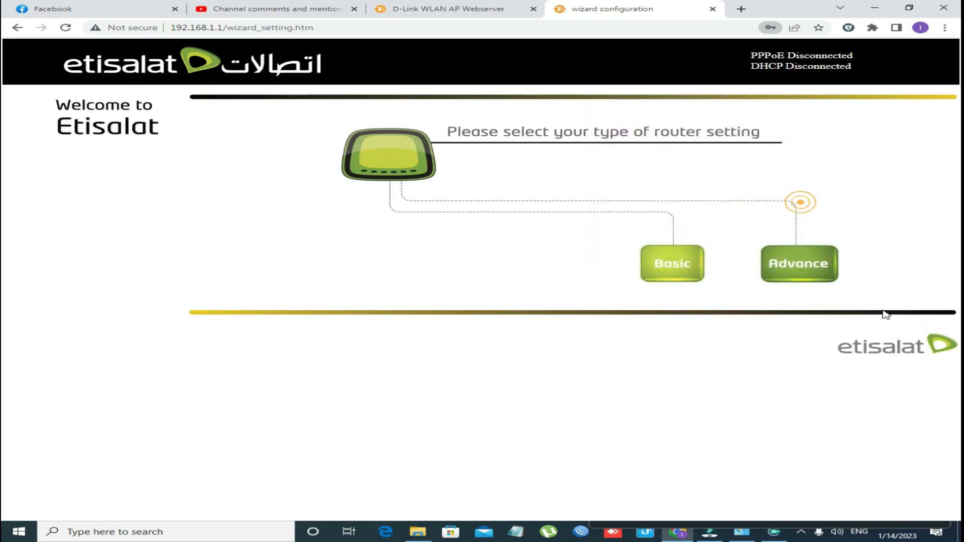
pyautogui.click(821, 273)
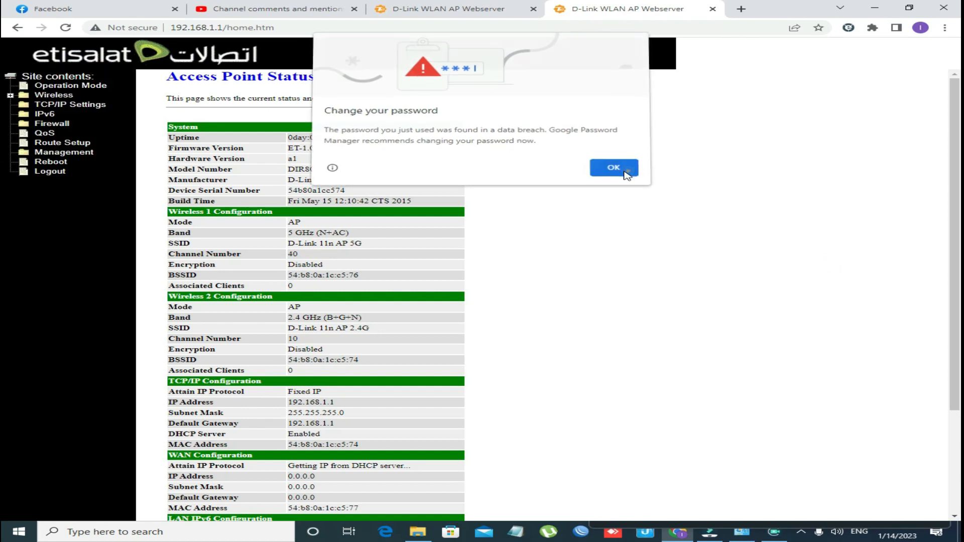
pyautogui.click(625, 173)
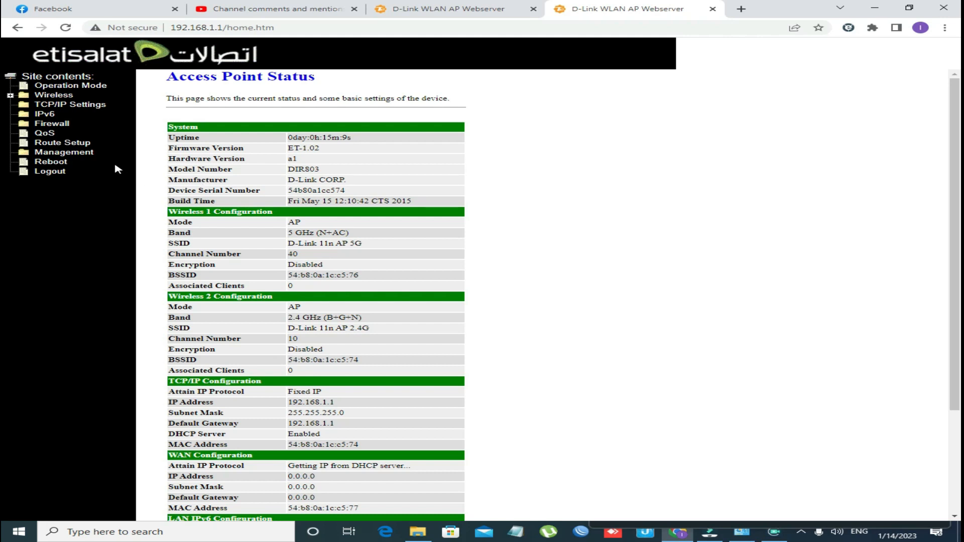
pyautogui.click(46, 134)
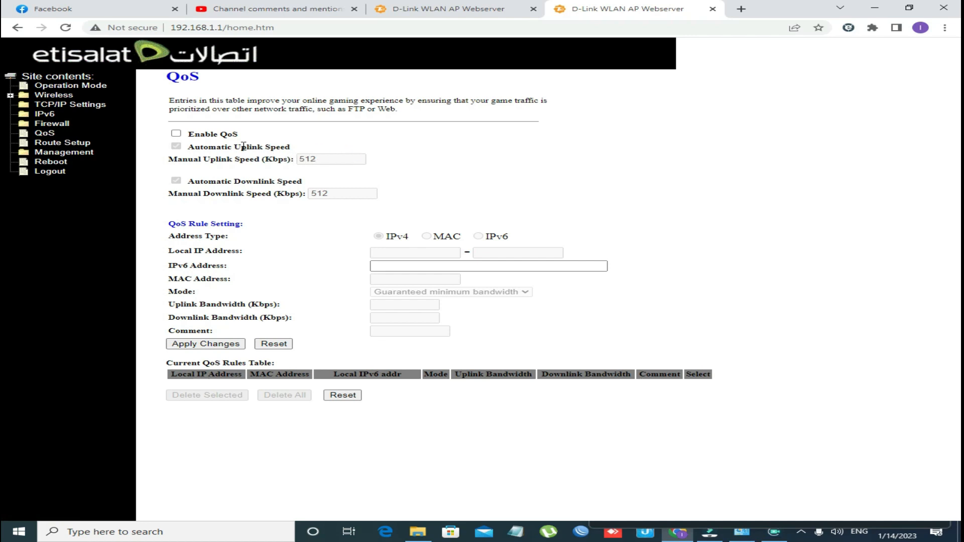
# - Enable QoS and start entering the rule's starting local IP address
pyautogui.click(176, 134)
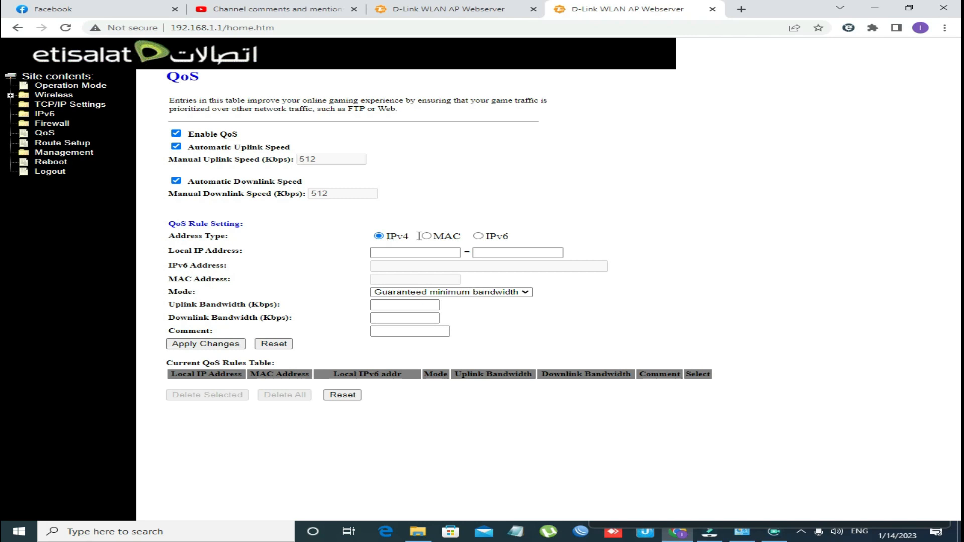
pyautogui.click(387, 251)
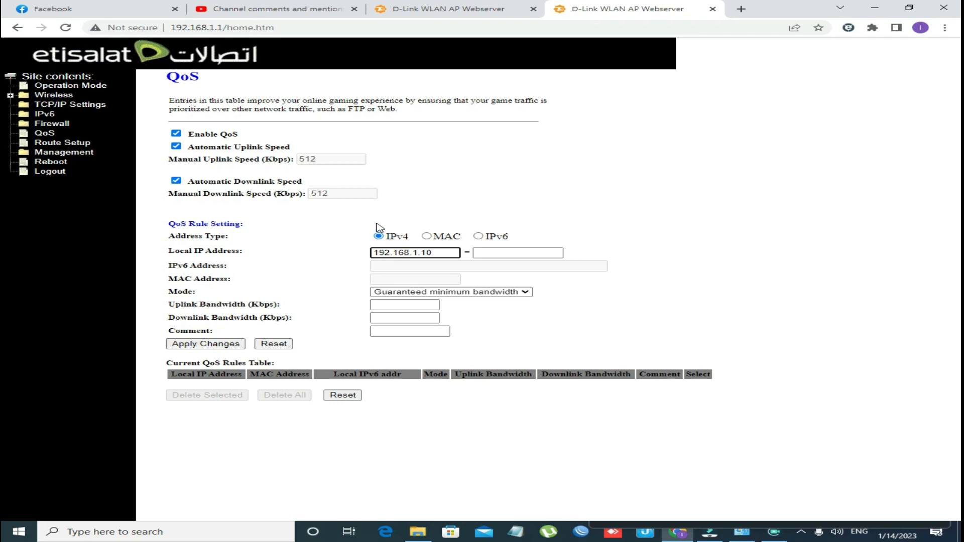
# - End the rule's IP range at 192.168.1.105 and set its mode to Restricted maximum bandwidth
pyautogui.click(522, 253)
pyautogui.write('1')
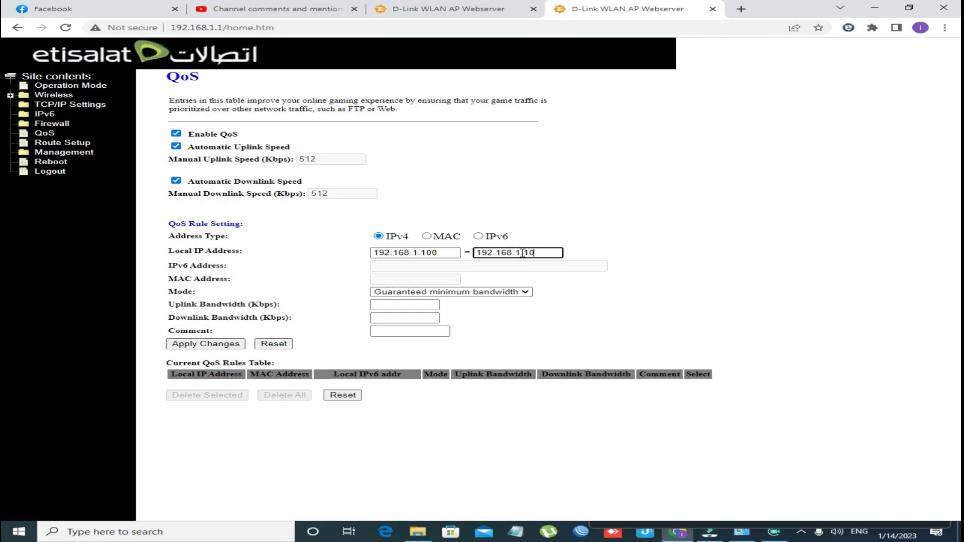
pyautogui.write('92.168.1.105')
pyautogui.click(459, 292)
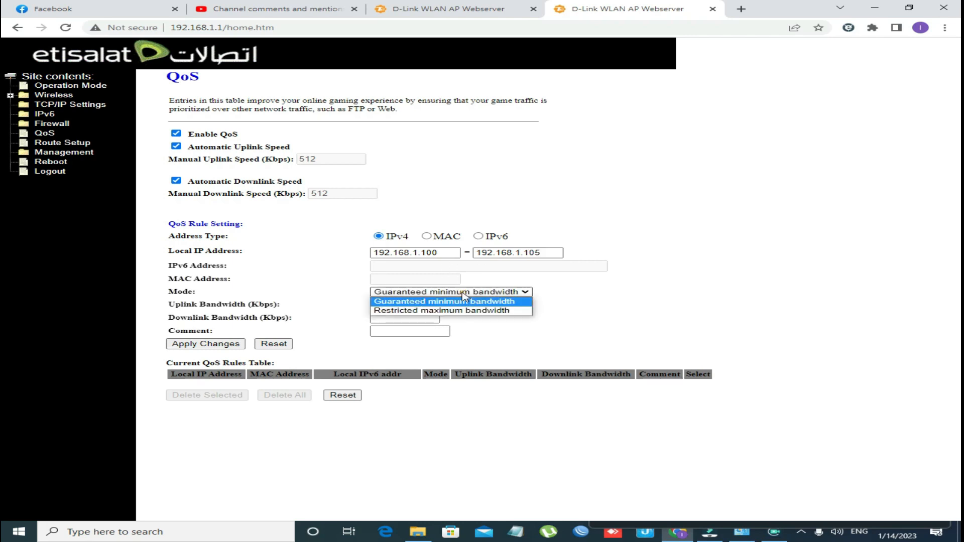
pyautogui.click(483, 310)
# - Limit uplink and downlink to 256 Kbps, add a comment, and add the rule to the table
pyautogui.click(417, 303)
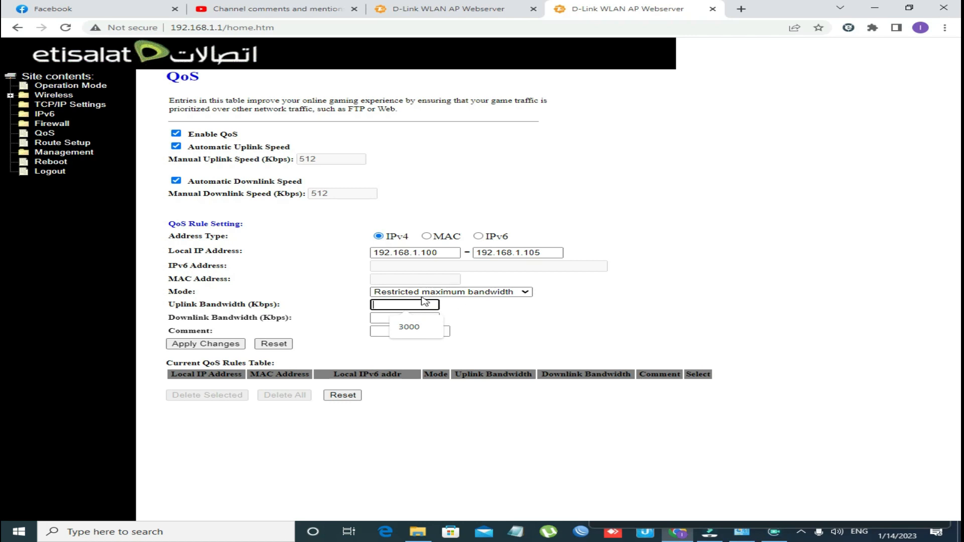
pyautogui.write('256')
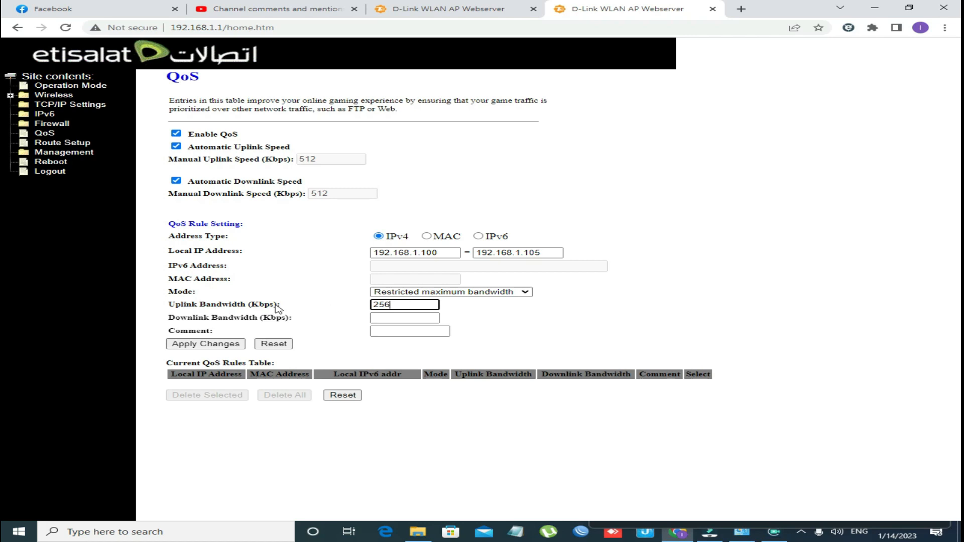
pyautogui.click(378, 318)
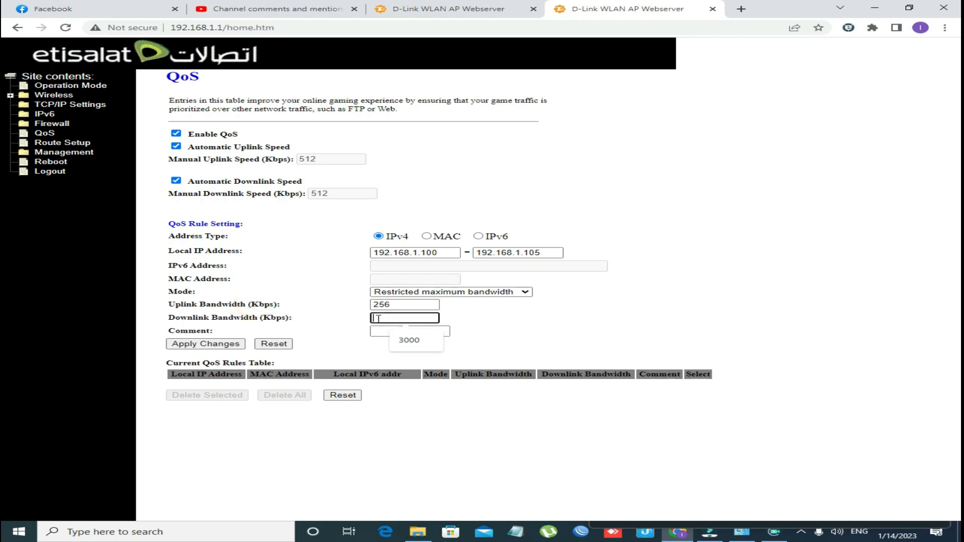
pyautogui.write('256')
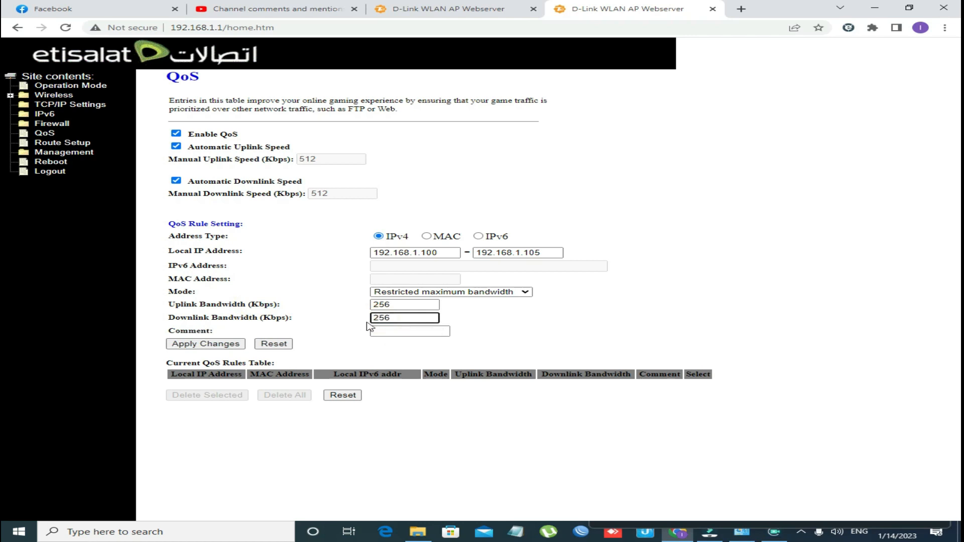
pyautogui.click(385, 330)
pyautogui.write('muneer')
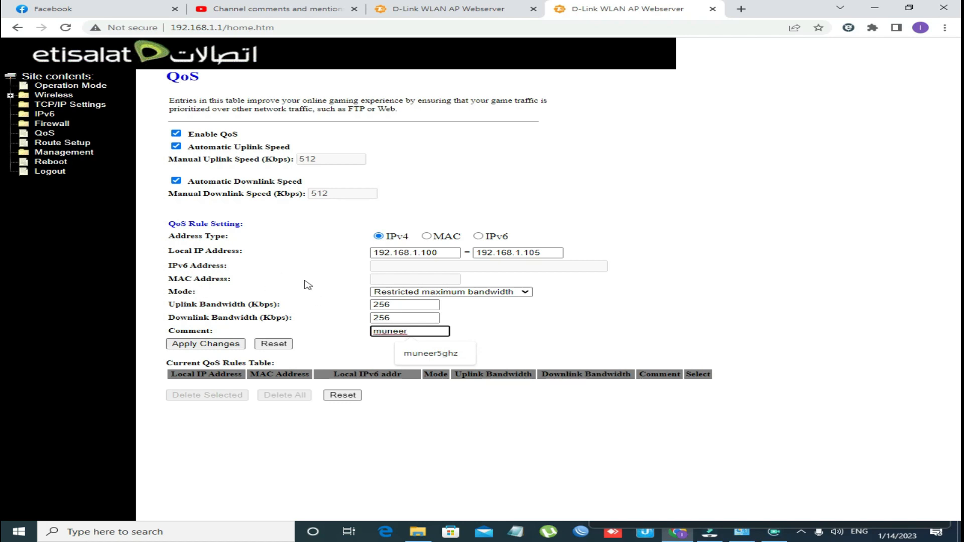
pyautogui.click(231, 344)
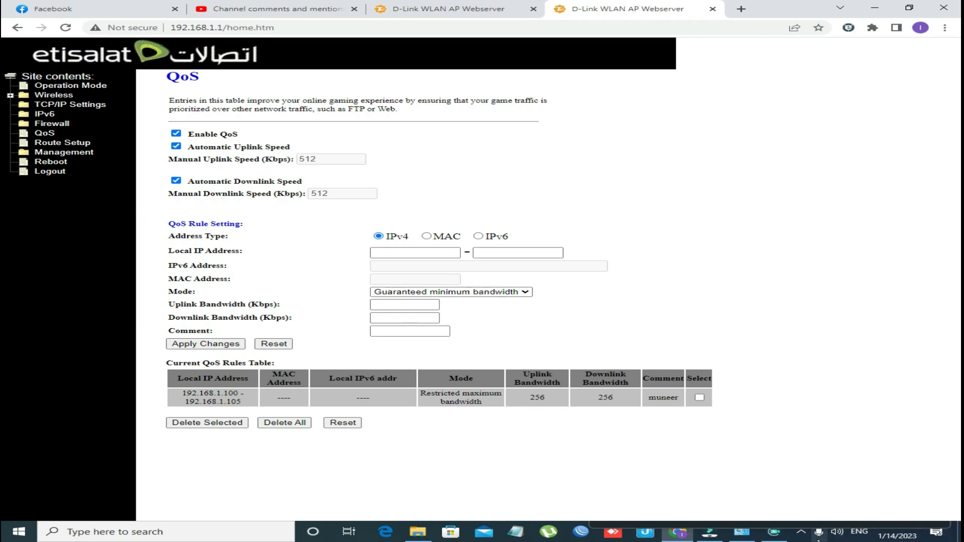
pyautogui.click(802, 533)
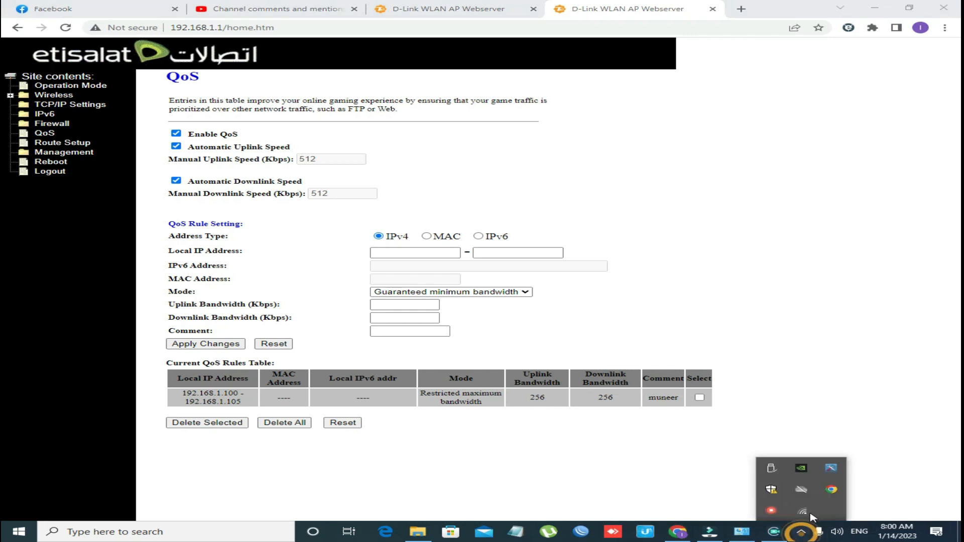
pyautogui.click(809, 512)
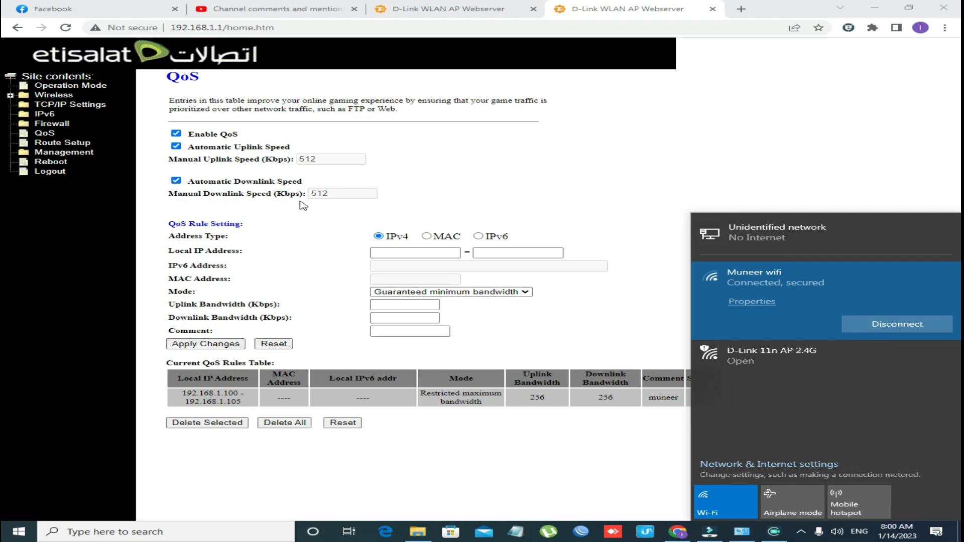
pyautogui.moveTo(278, 193); pyautogui.dragTo(300, 193)
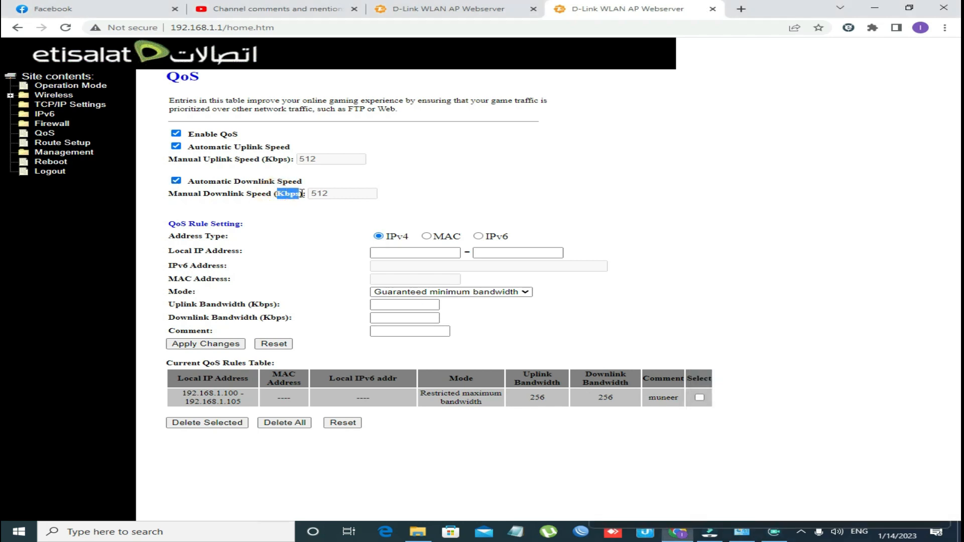
pyautogui.moveTo(183, 194); pyautogui.dragTo(240, 194)
pyautogui.moveTo(315, 194); pyautogui.dragTo(332, 197)
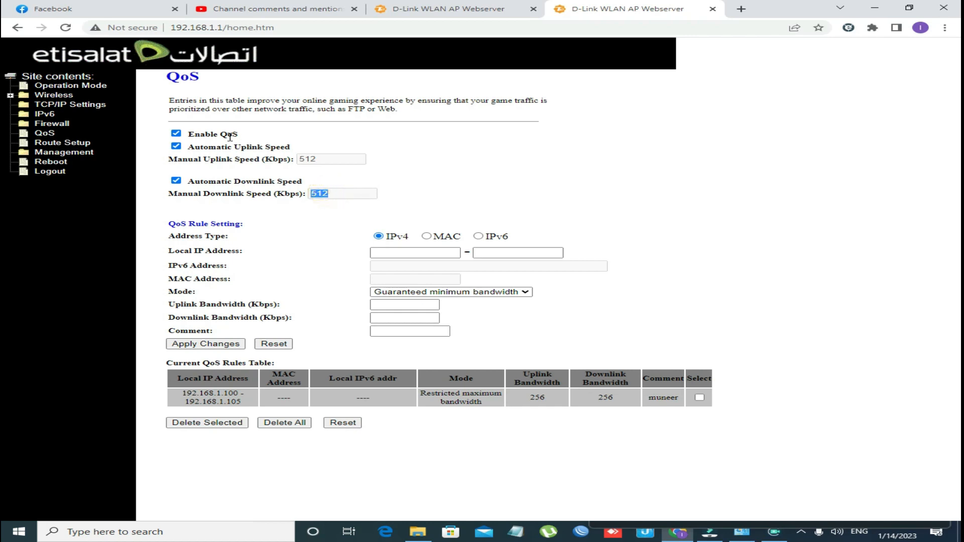
pyautogui.click(391, 252)
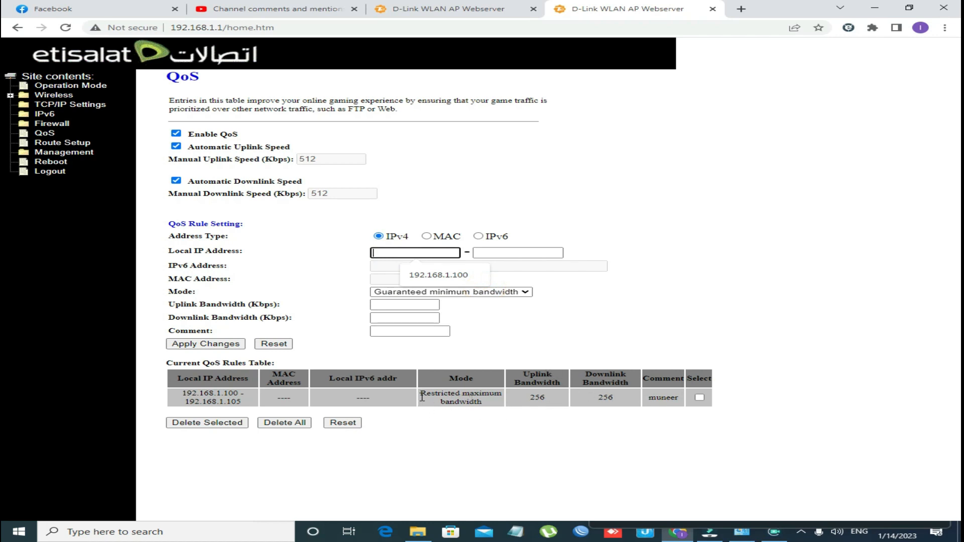
pyautogui.click(438, 296)
pyautogui.click(438, 296)
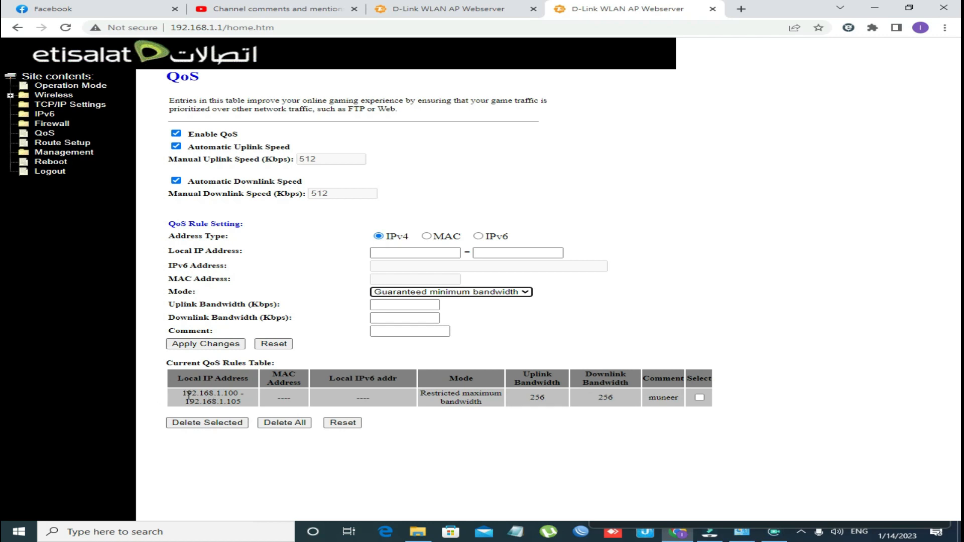
pyautogui.moveTo(173, 397); pyautogui.dragTo(246, 405)
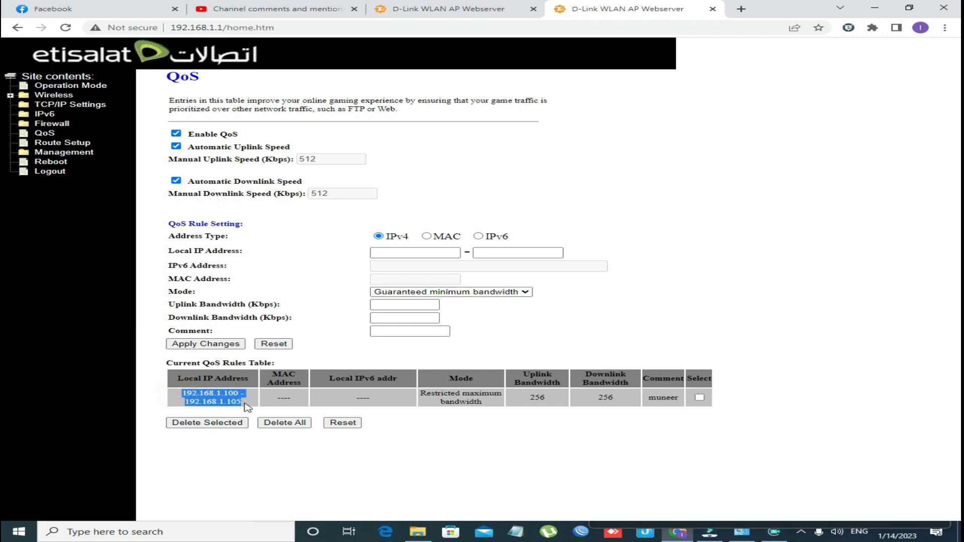